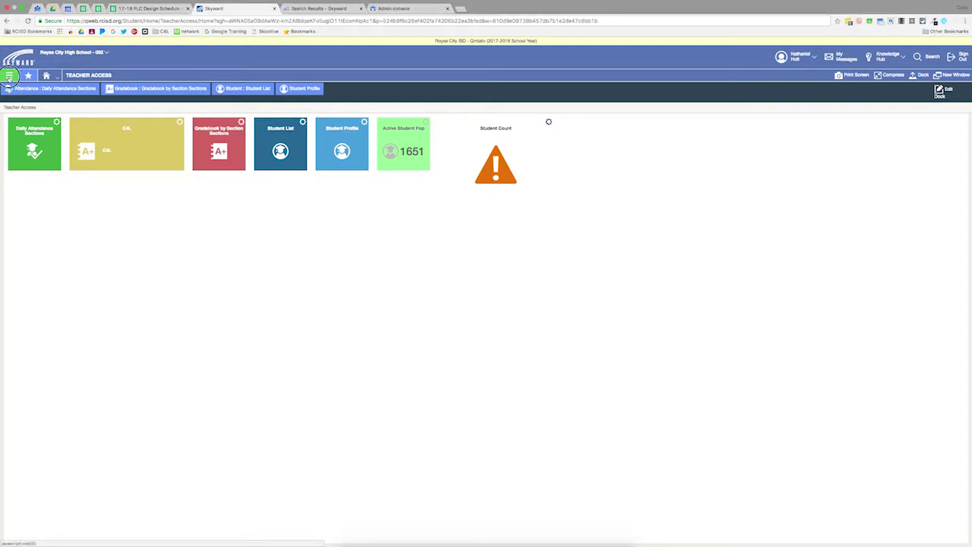
Open the run settings of the gradebook's Assignment Master report in Teacher Access.
click(9, 76)
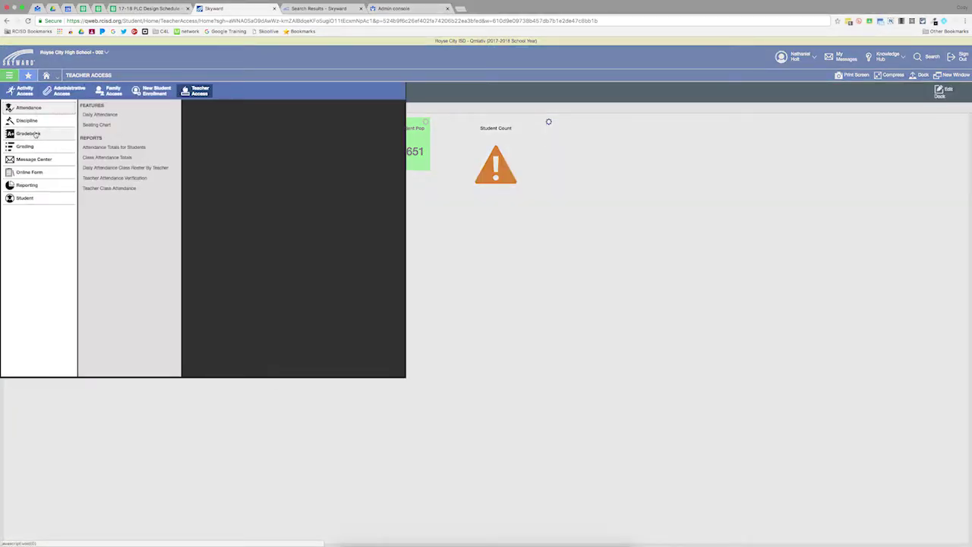
click(29, 186)
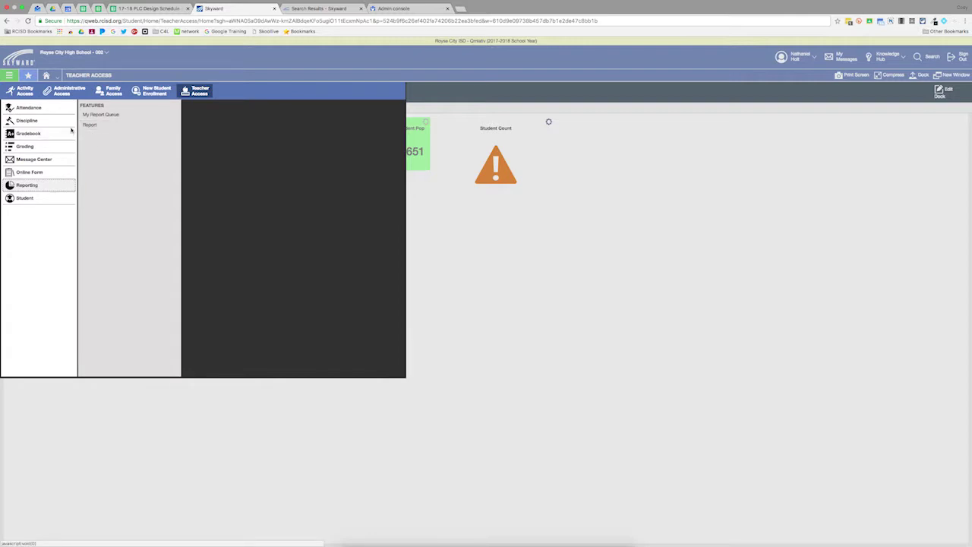
click(34, 135)
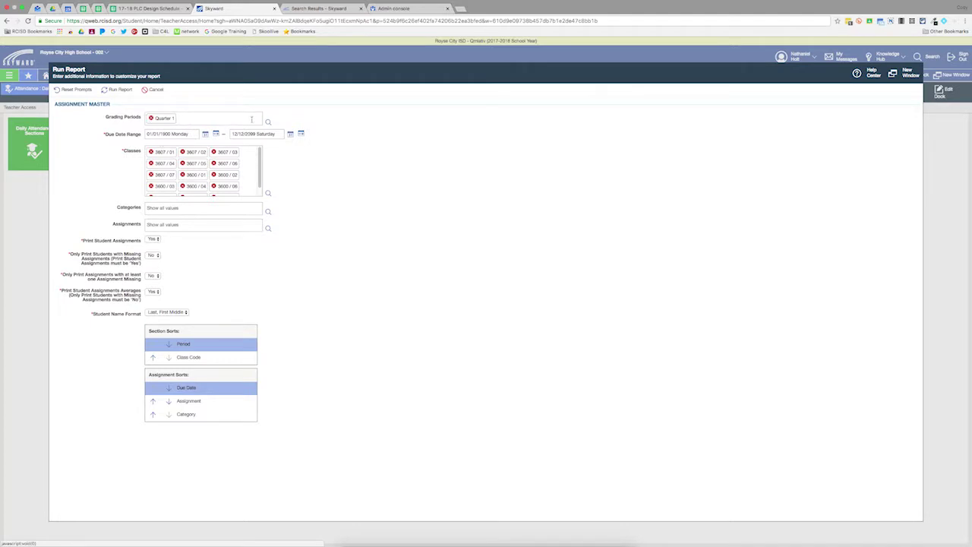
Try to set the grading period to Quarter 1 with section length S1 and look up the classes available for it.
click(268, 122)
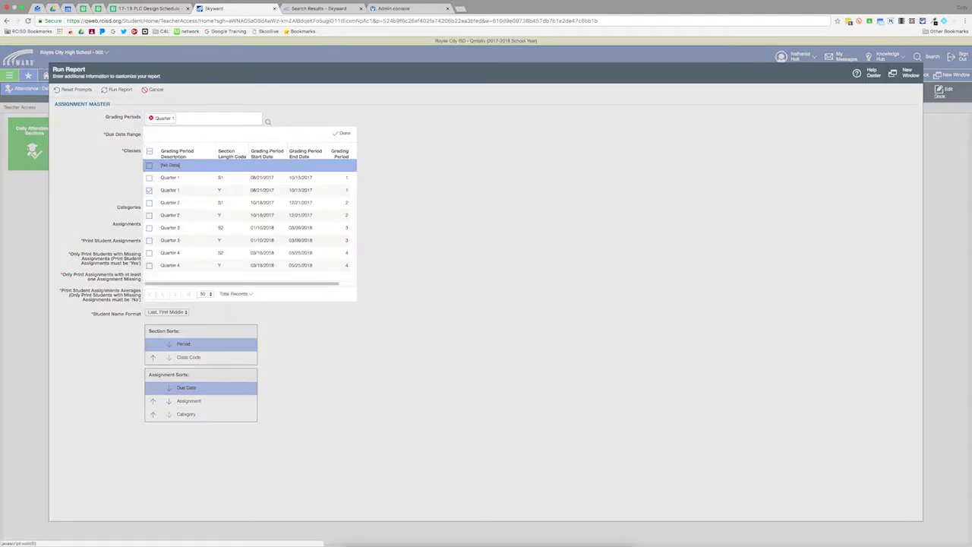
click(149, 190)
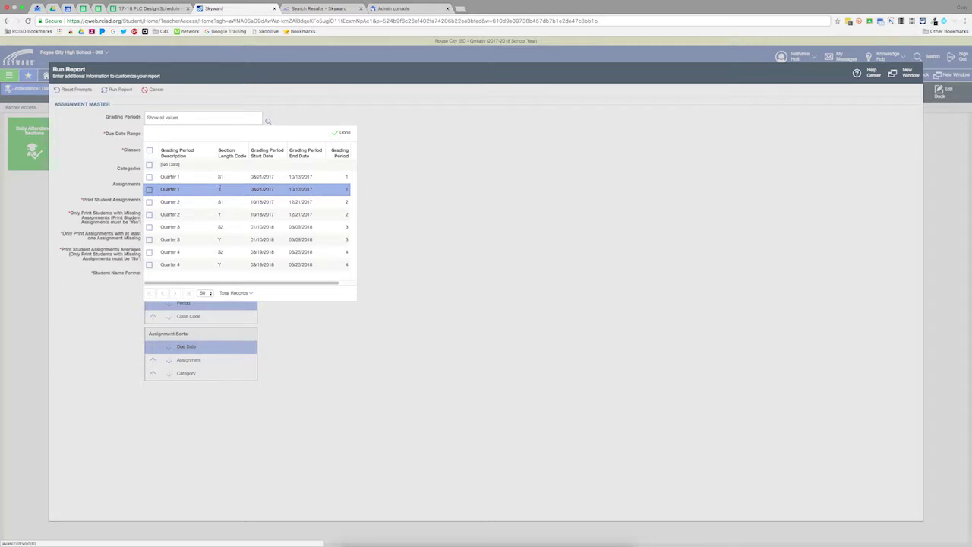
click(149, 177)
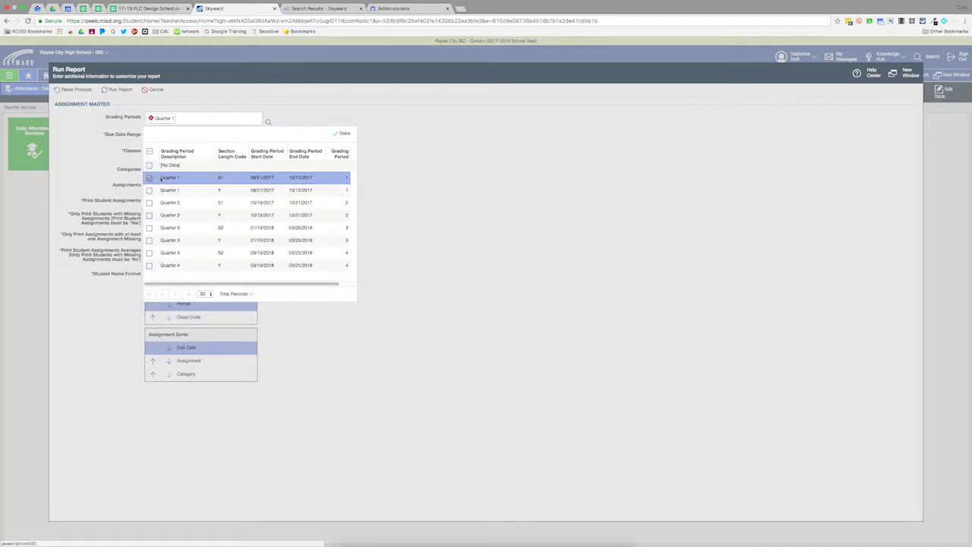
click(342, 132)
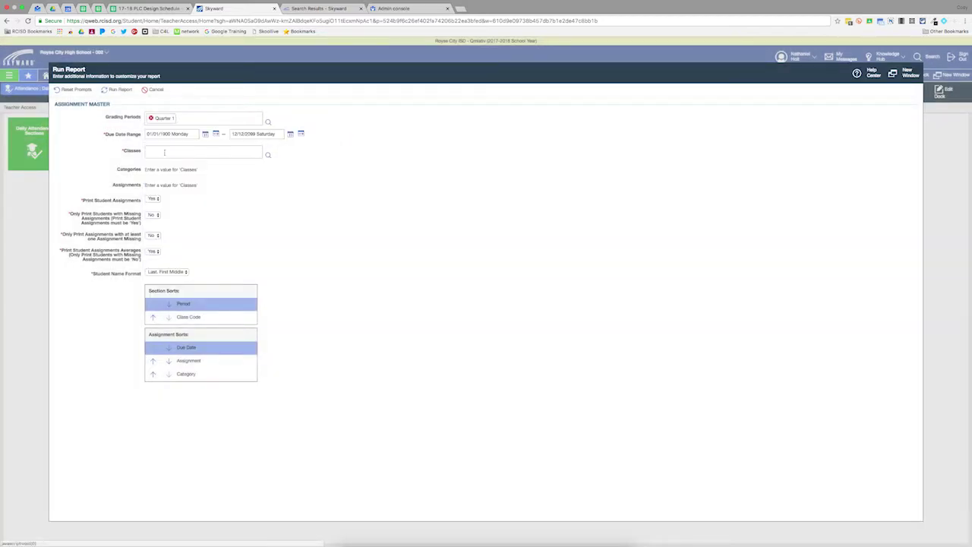
click(267, 155)
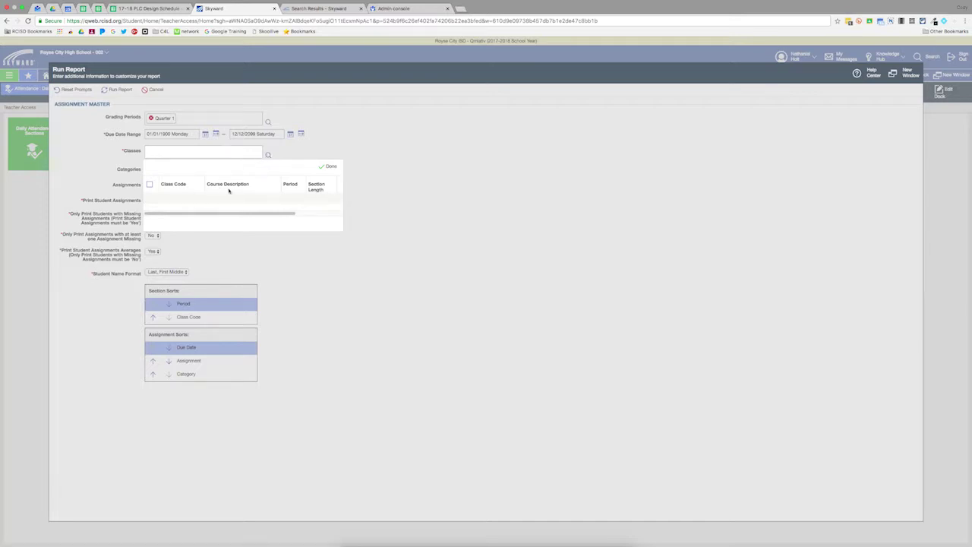
click(327, 166)
Replace the report's grading period with the Quarter 1 entry that has section length Y.
click(151, 119)
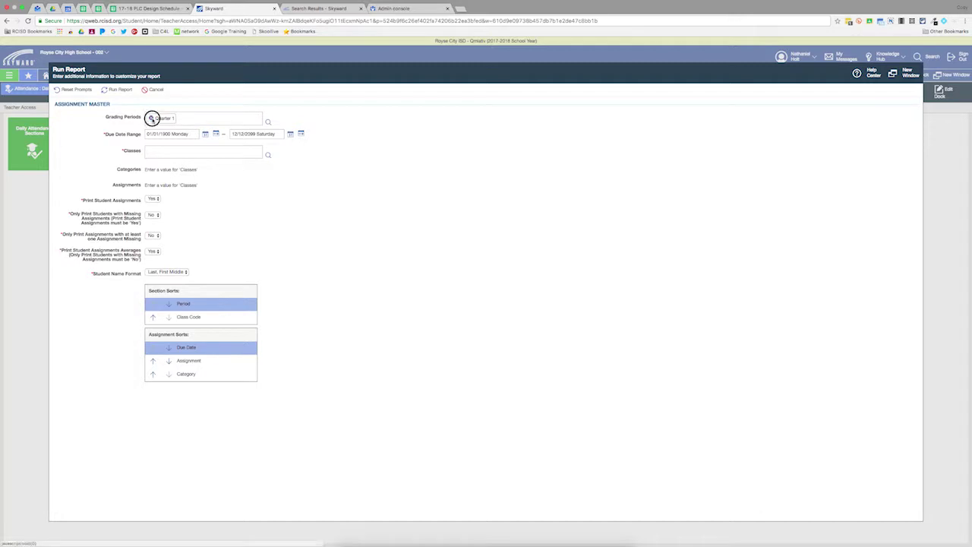
click(267, 122)
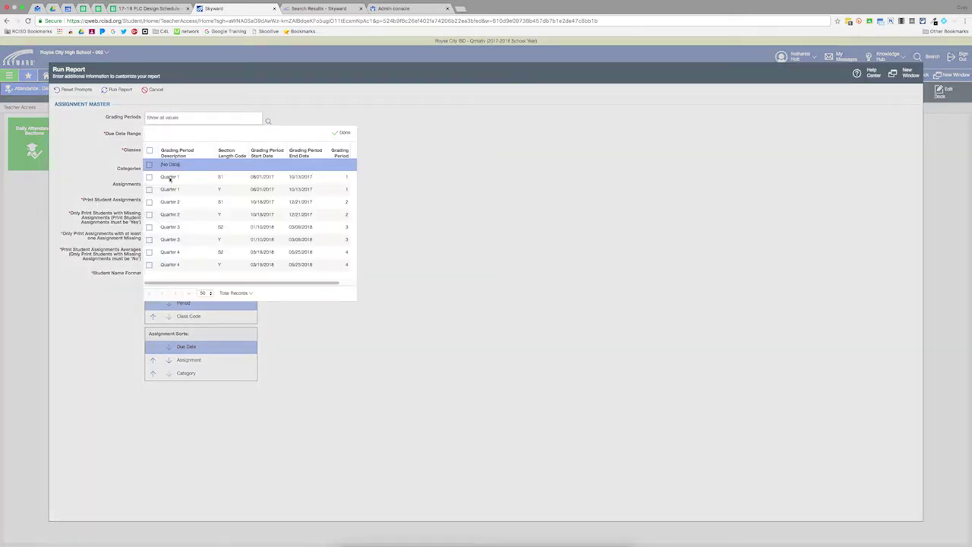
click(149, 189)
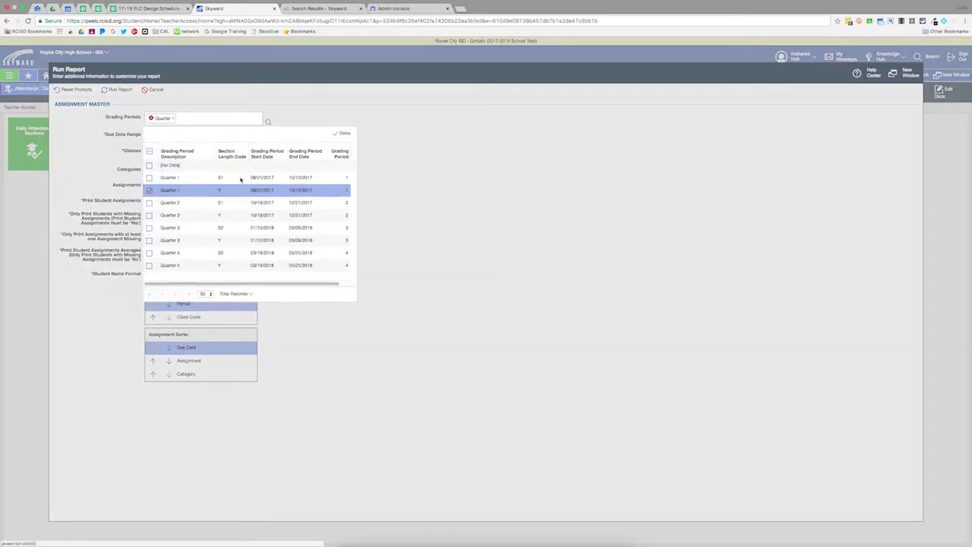
click(334, 137)
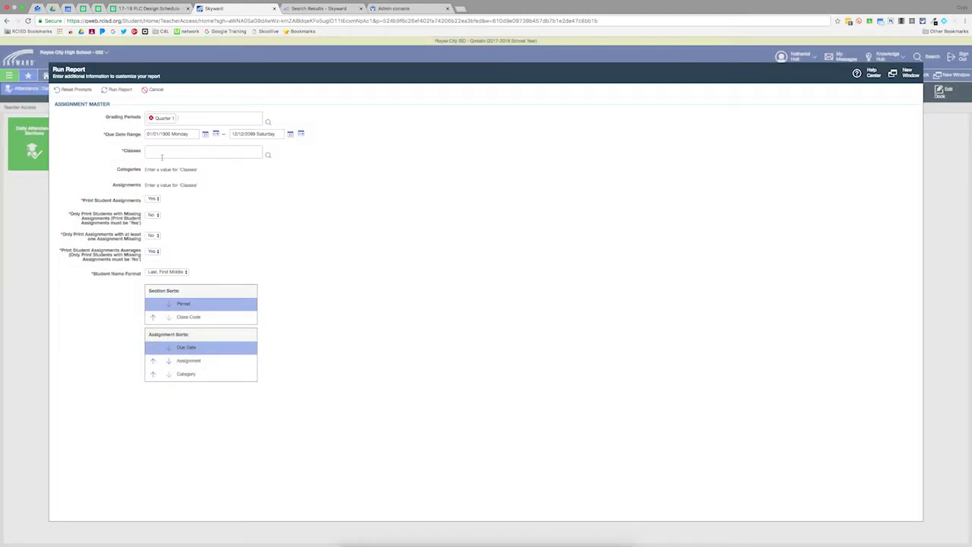
Select all classes for the Assignment Master report and remove the [No Data] entry from the selection.
click(268, 155)
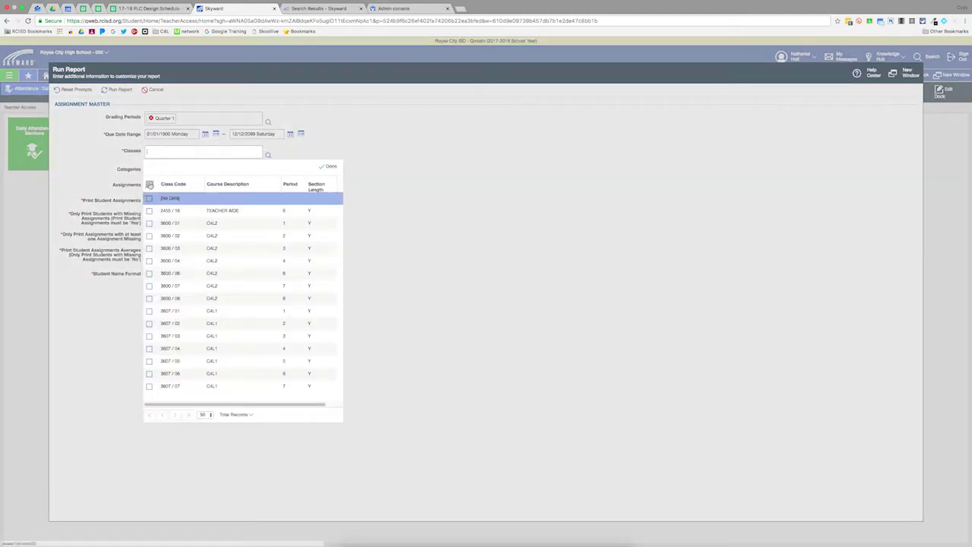
click(150, 184)
click(331, 207)
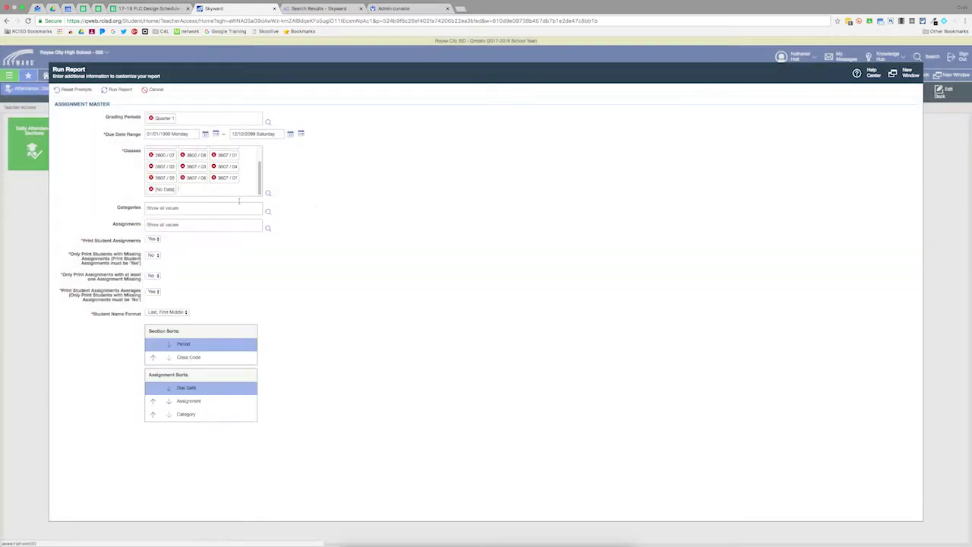
click(150, 189)
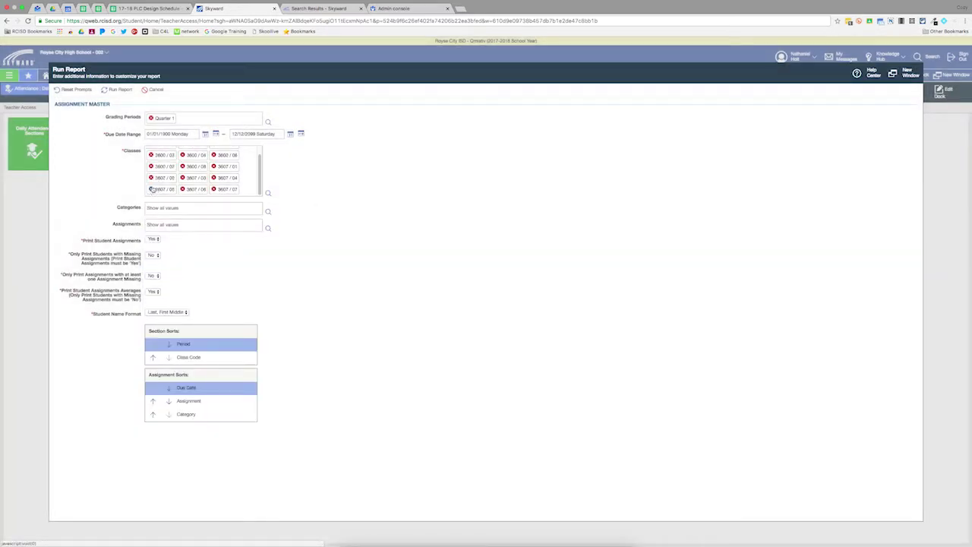
Review the available categories and assignments for the report, leaving both filters at all values.
click(268, 211)
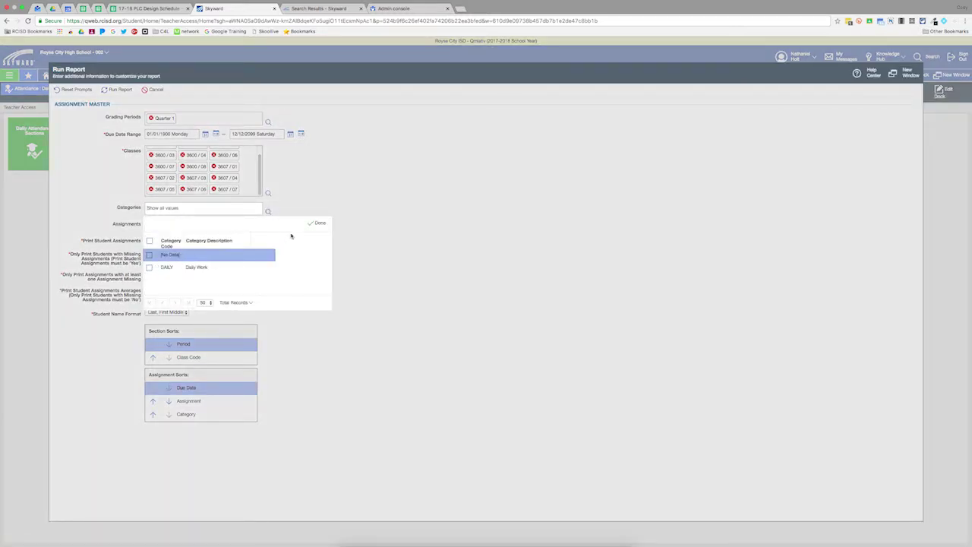
click(318, 223)
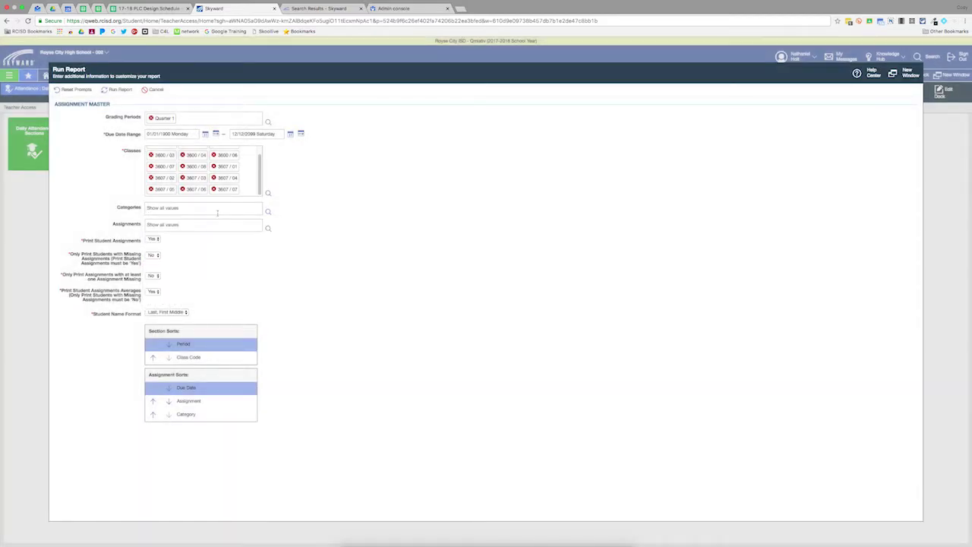
click(267, 228)
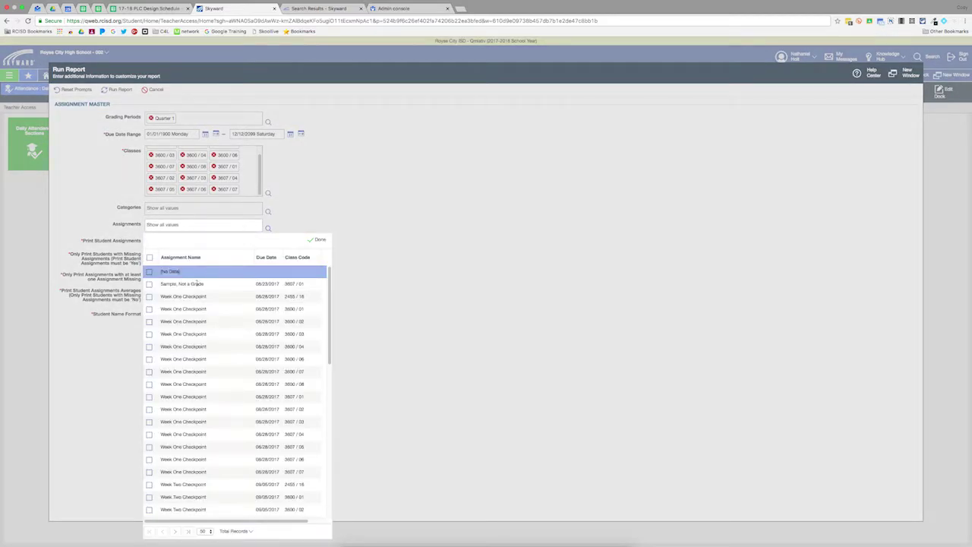
click(316, 240)
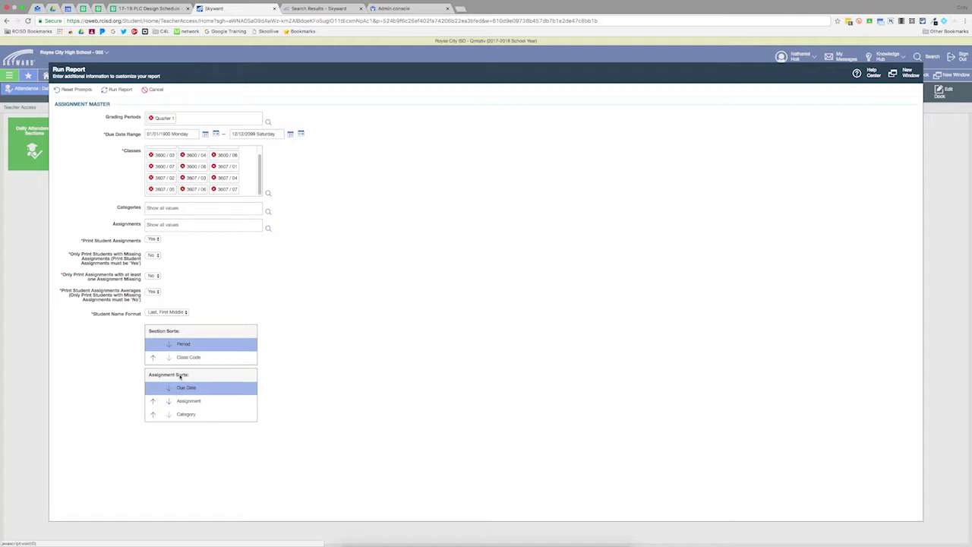
Run the Assignment Master report and page forward through the generated class pages.
click(112, 90)
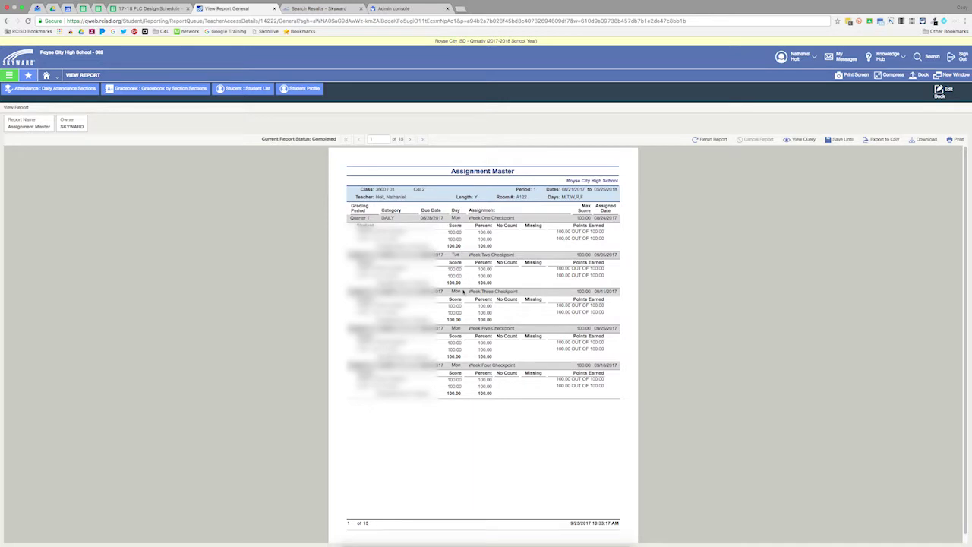
click(410, 139)
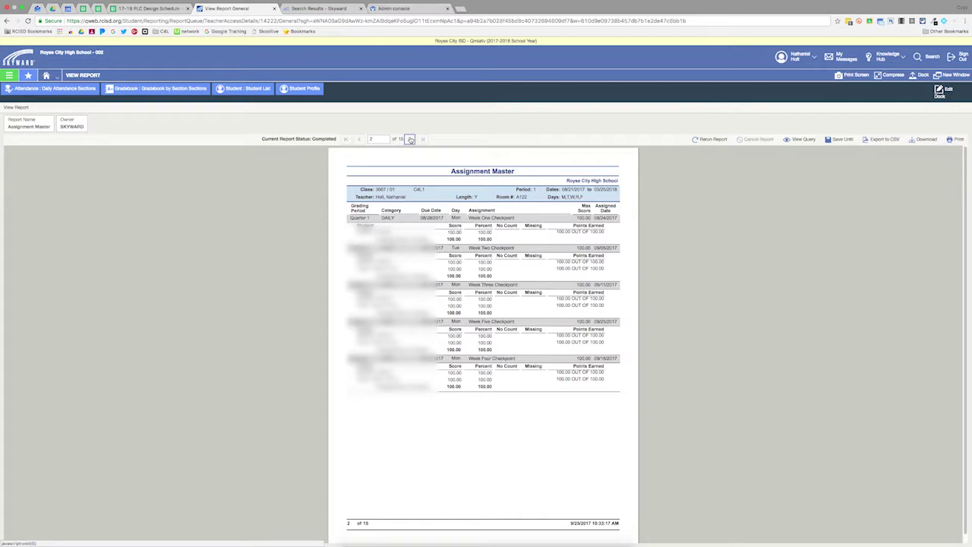
click(409, 140)
click(410, 139)
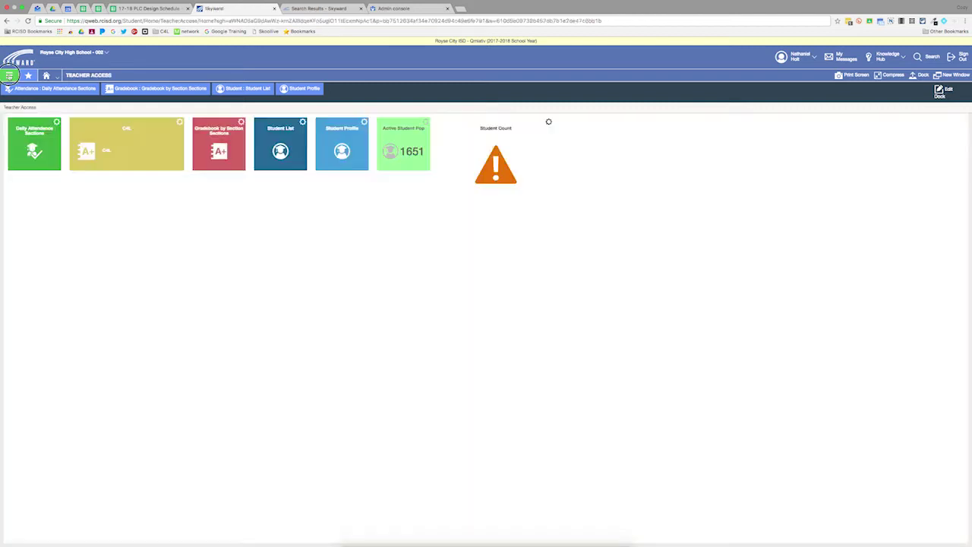
Open the gradebook's Progress Report settings and add the Teacher Aide class 2455 / 16 to the selected classes.
click(9, 74)
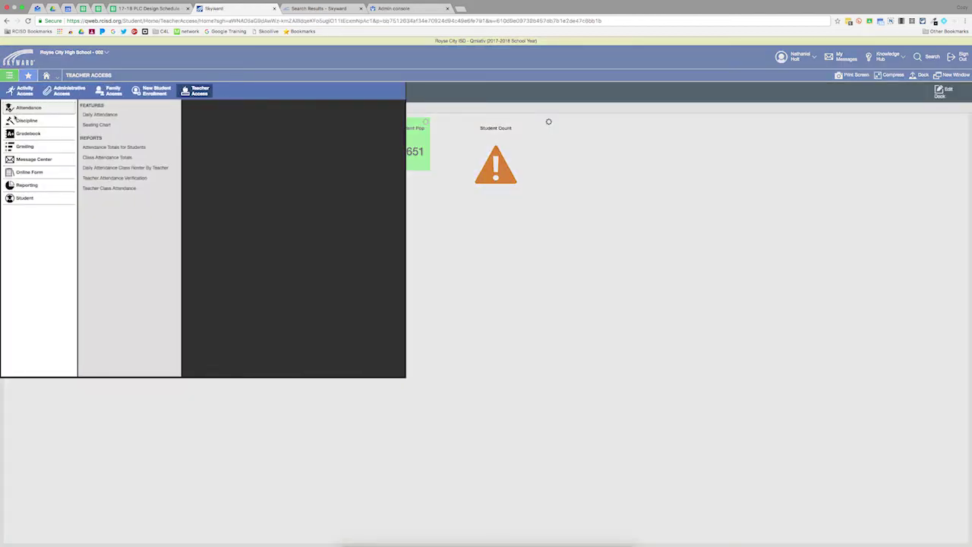
click(29, 137)
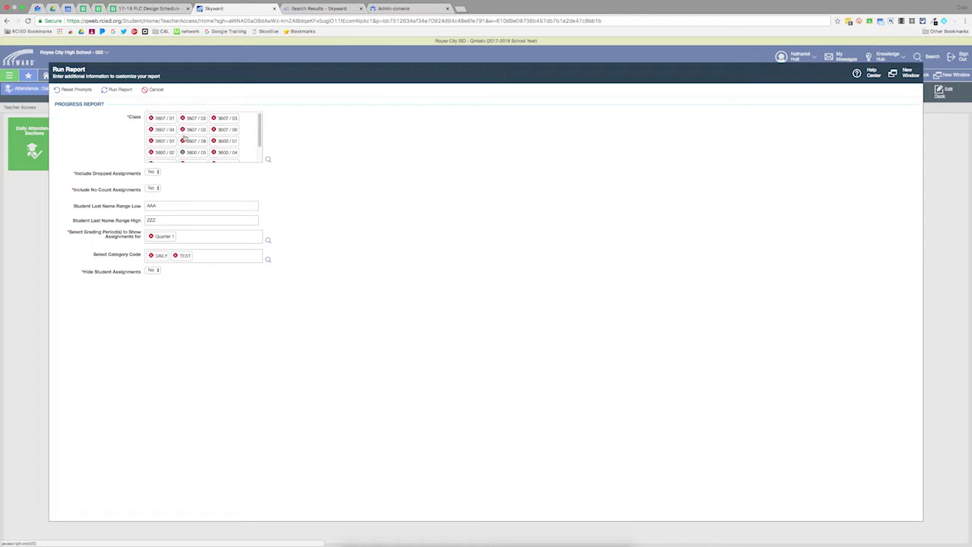
click(267, 159)
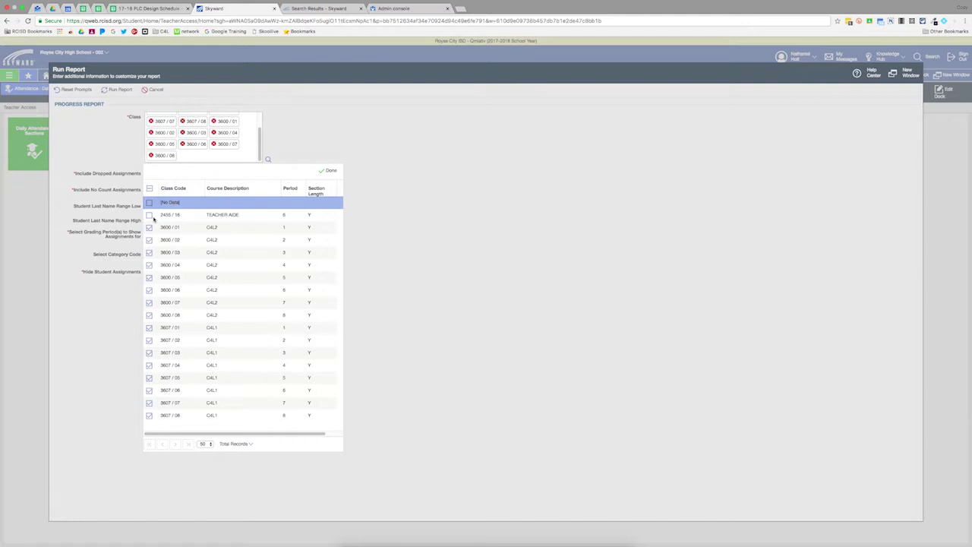
click(149, 215)
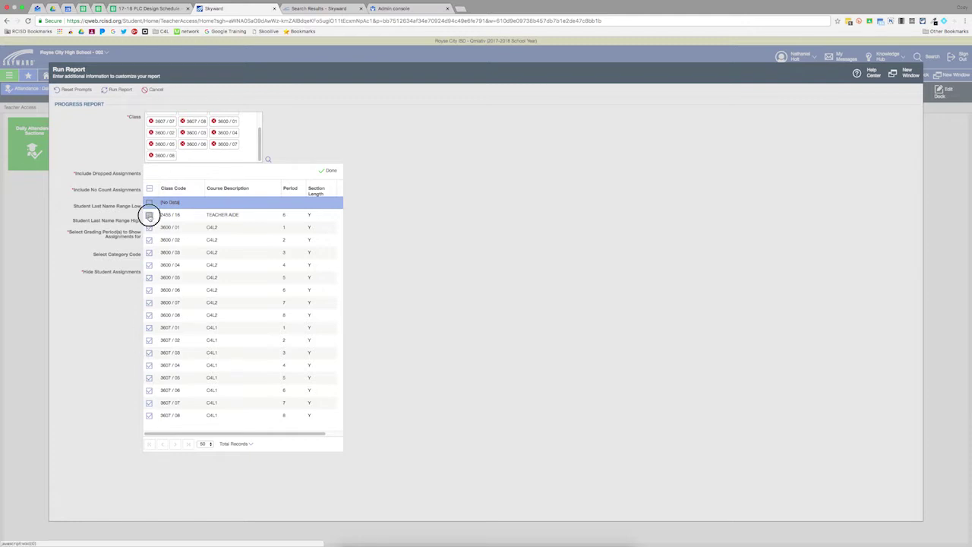
click(328, 170)
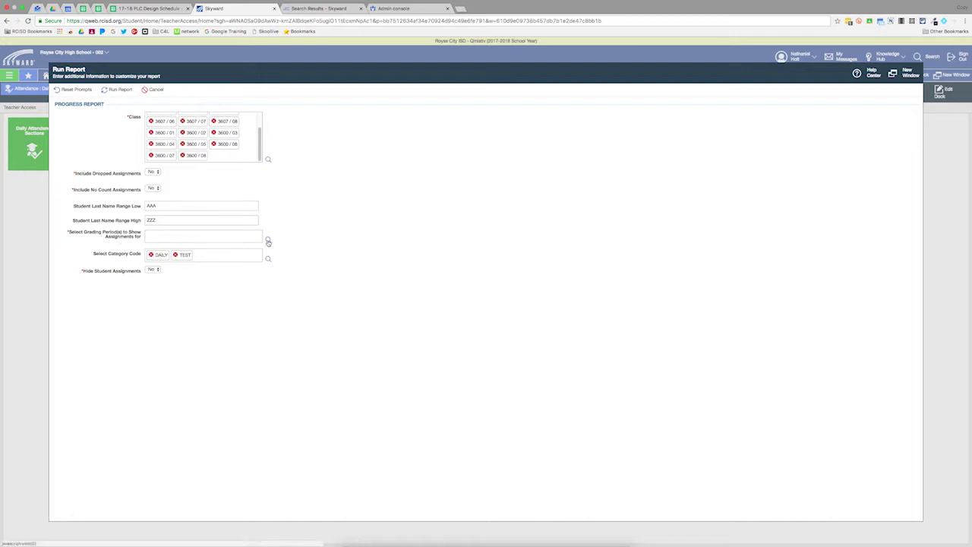
Set the Progress Report's grading period for showing assignments to Quarter 1.
click(267, 239)
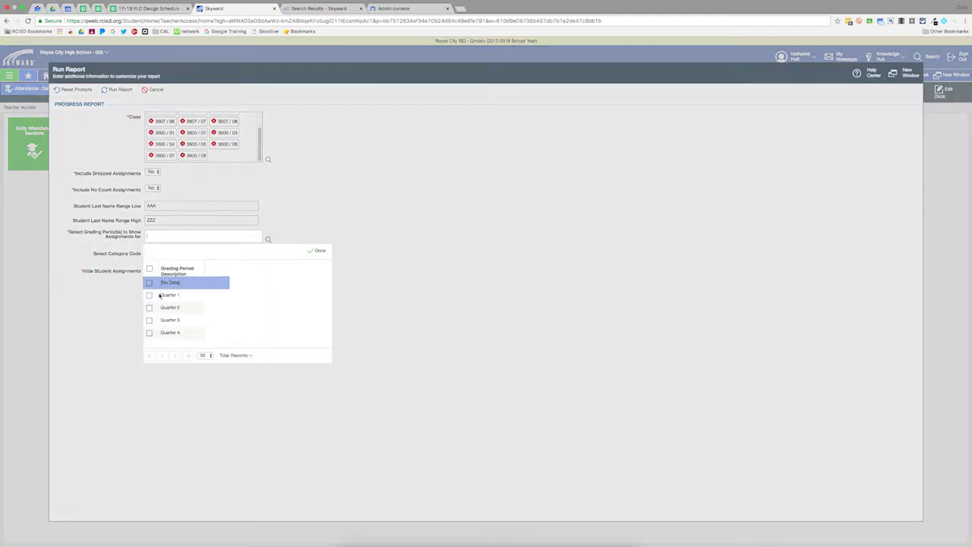
click(150, 295)
click(318, 250)
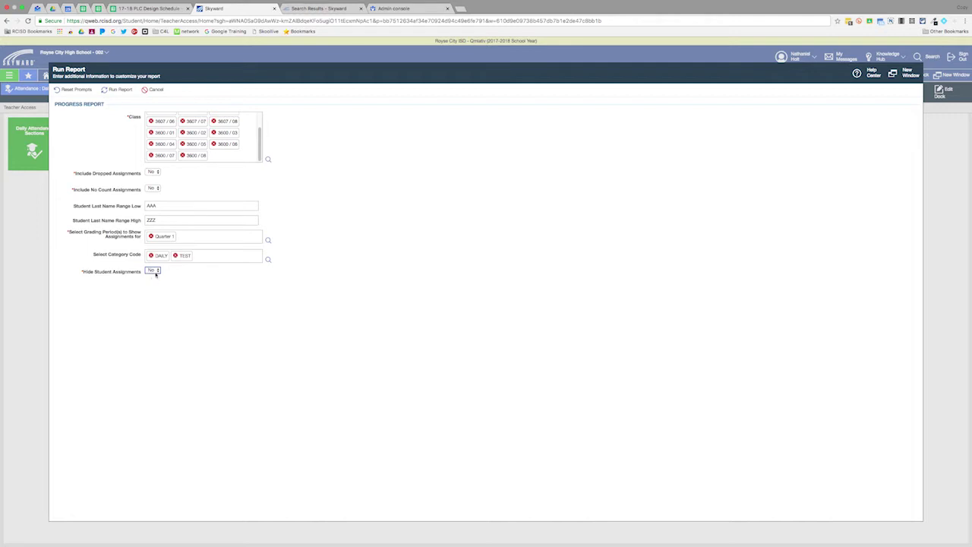
Run the Progress Report and page through the individual student reports.
click(114, 90)
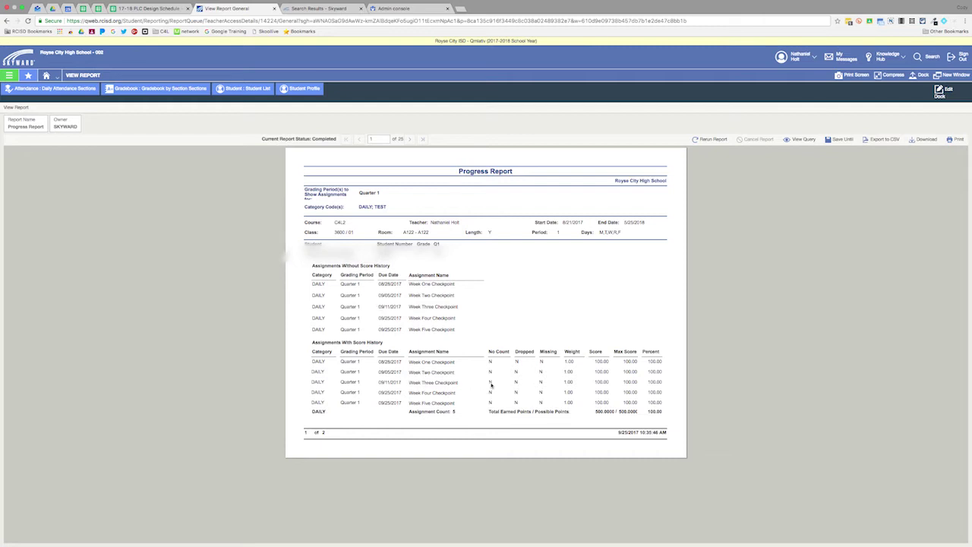
click(409, 139)
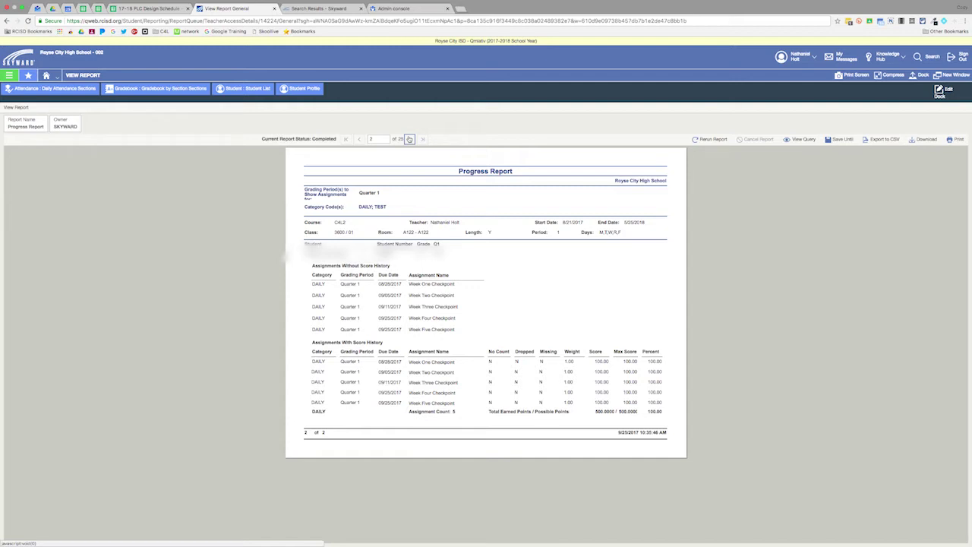
click(409, 138)
click(409, 139)
click(410, 139)
click(360, 139)
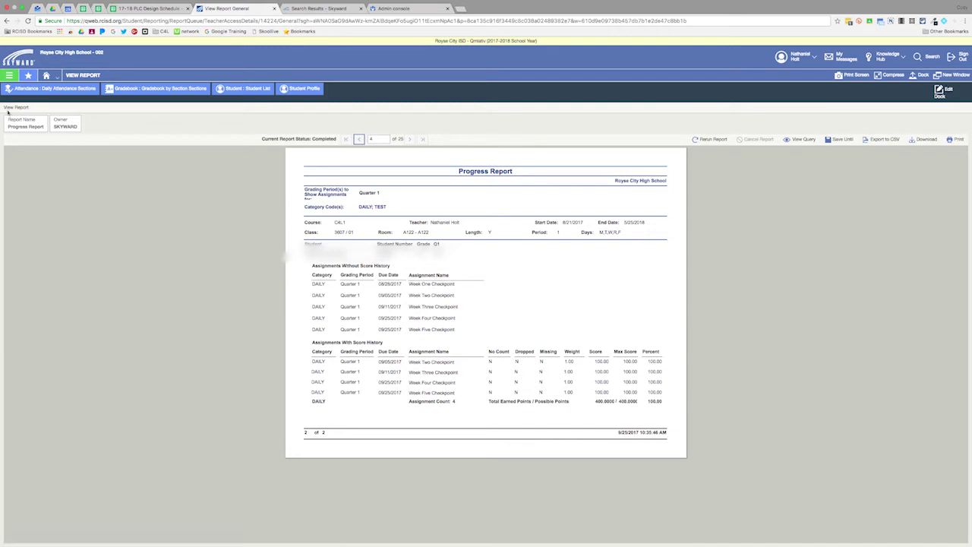
Open the C4L gradesheet from the gradebook and export it as a spreadsheet.
click(9, 76)
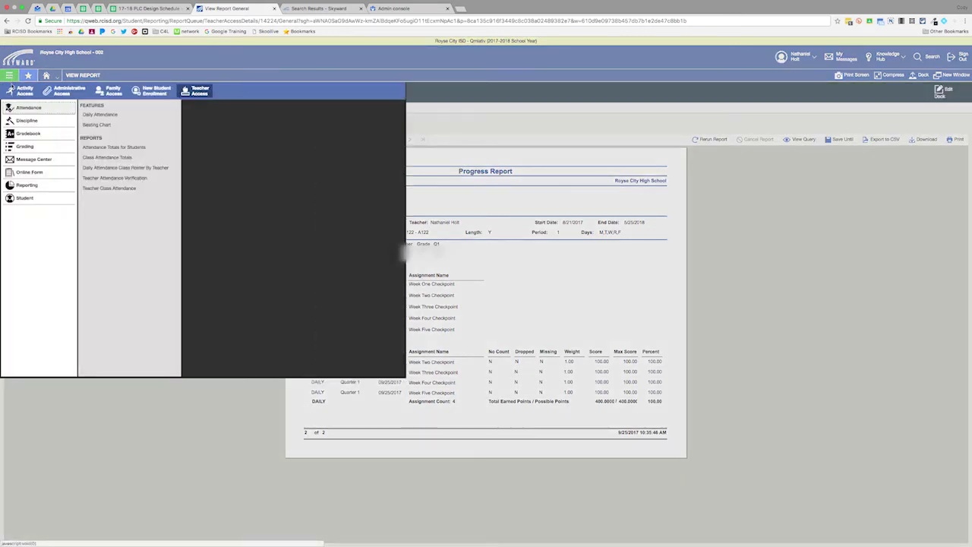
click(24, 134)
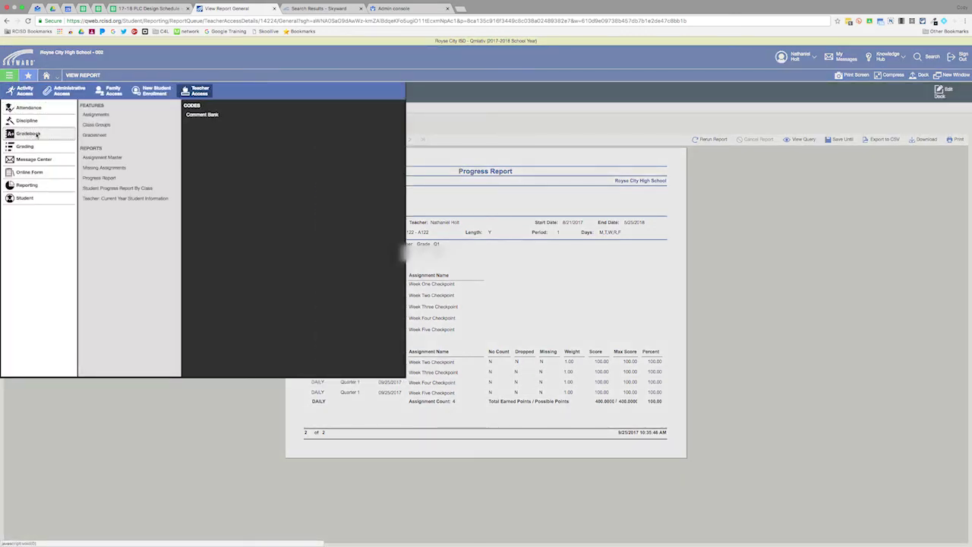
click(92, 136)
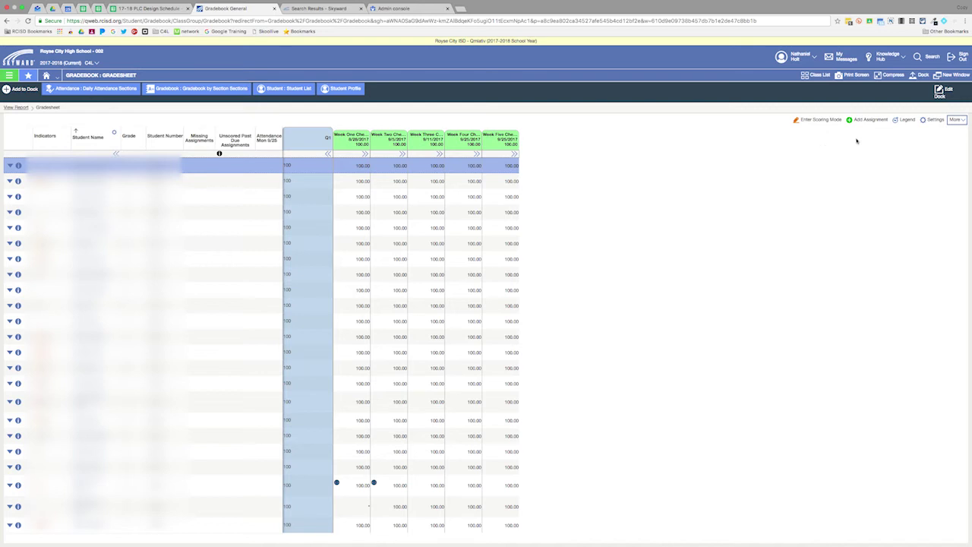
click(958, 121)
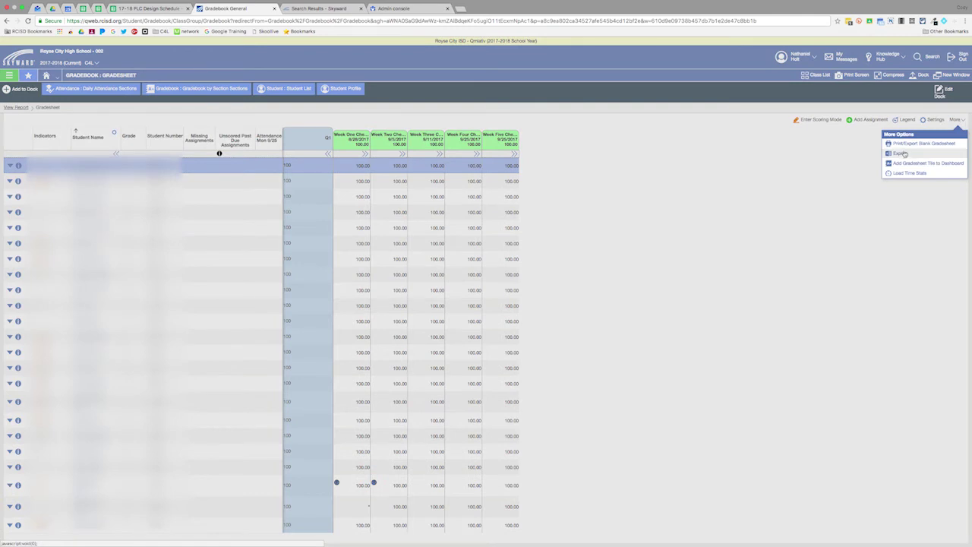
click(900, 154)
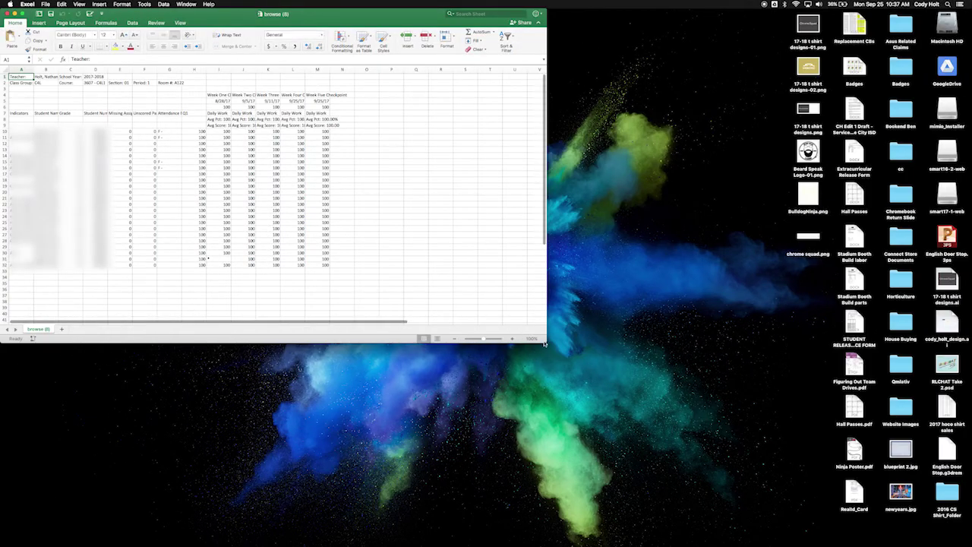
In Excel, enlarge the exported gradesheet's window and widen column I to fit the full Week One Checkpoint heading.
drag(545, 342, 805, 457)
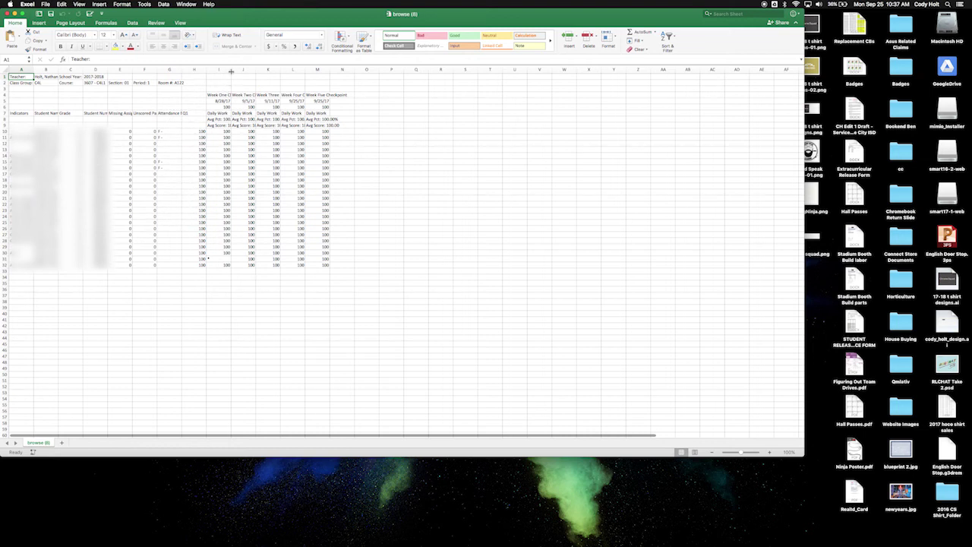
drag(231, 69, 251, 69)
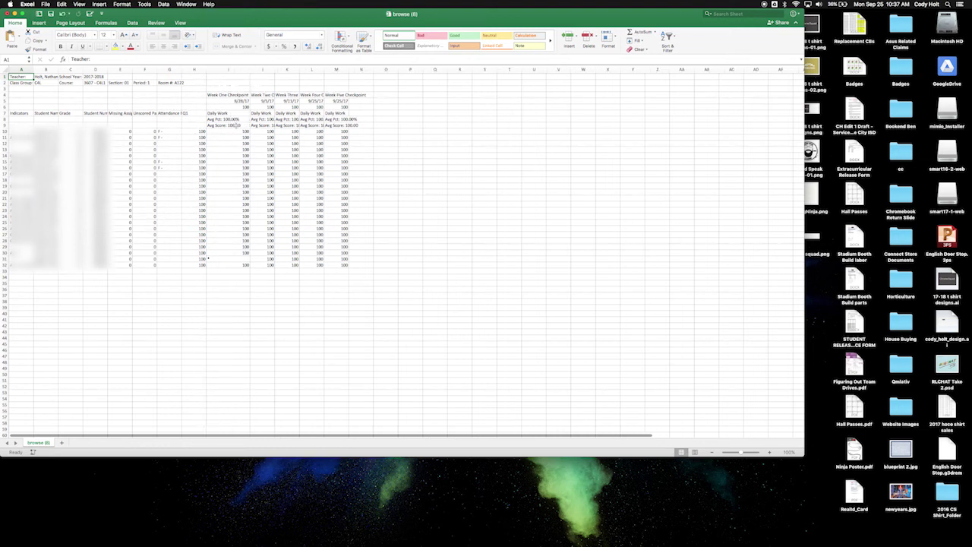